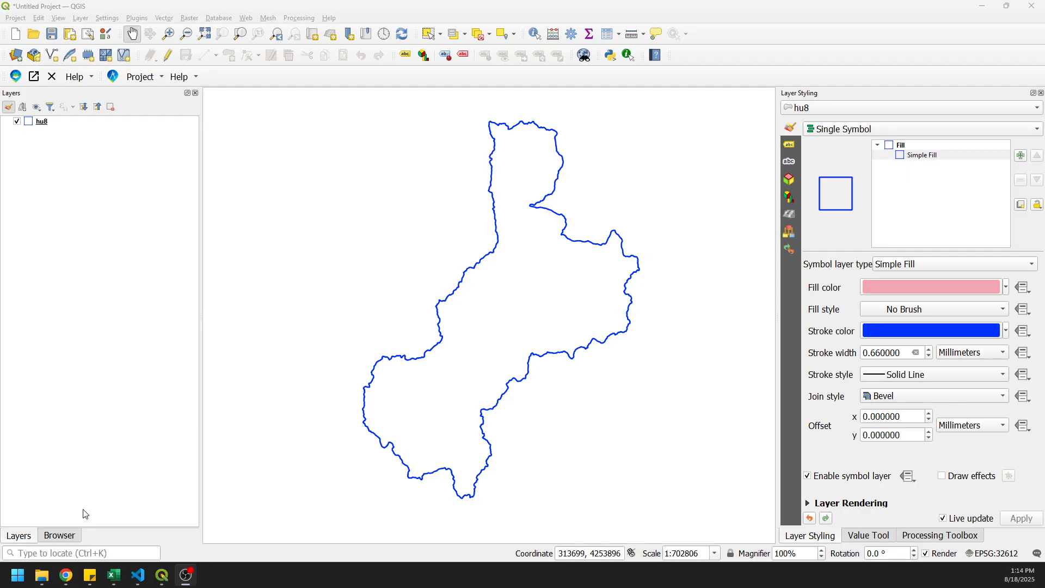
- Add the Landsat surface reflectance rasters SR_B1 to SR_B7 from the LC09_L2SP_038033_20250805 folder in Downloads/landsat_l2 to the map
{"action": "left_click", "coordinate": [68, 535]}
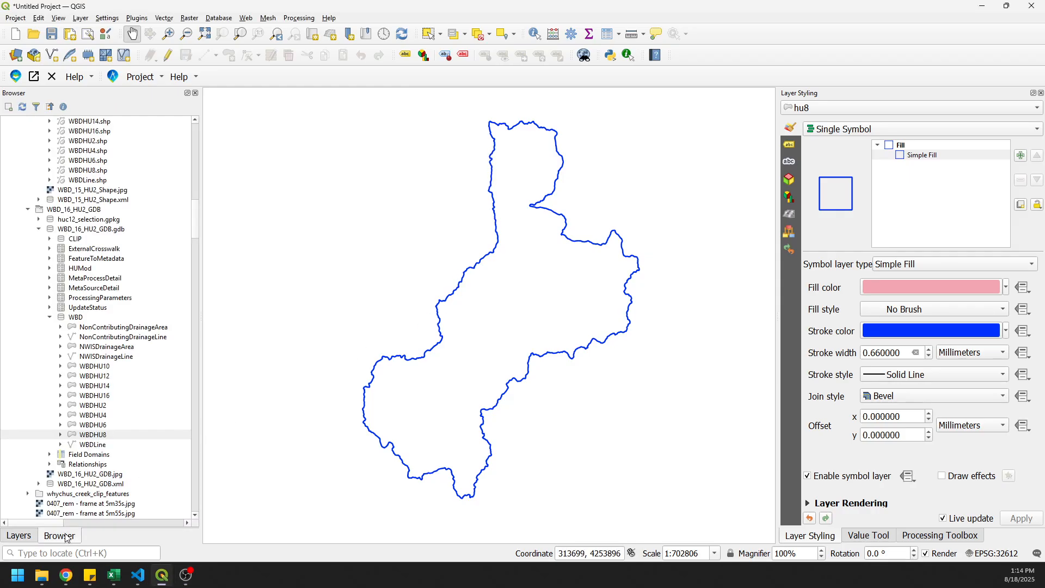
{"action": "scroll", "coordinate": [108, 397], "scroll_direction": "up", "scroll_amount": 15}
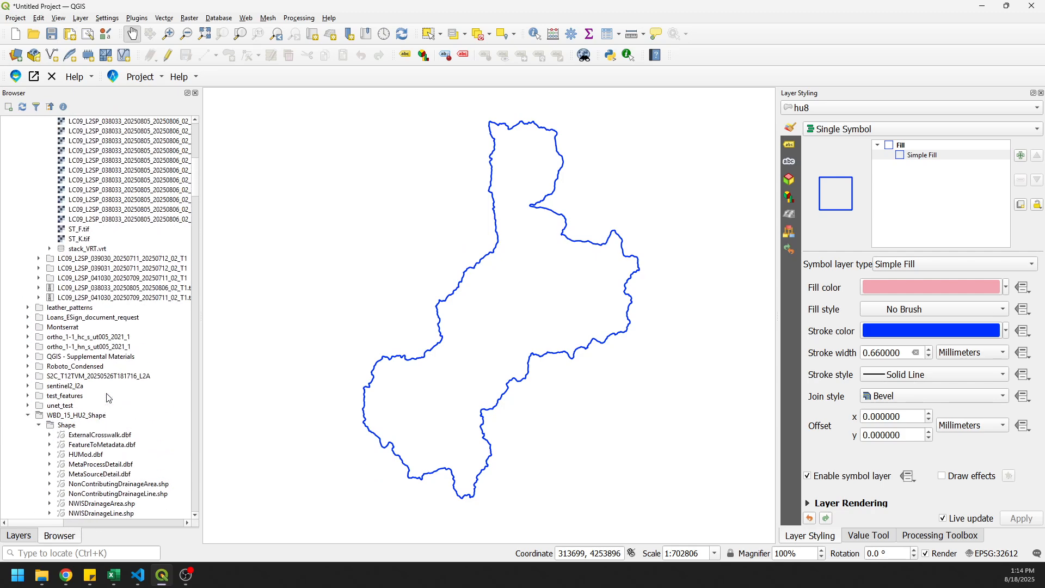
{"action": "scroll", "coordinate": [108, 397], "scroll_direction": "up", "scroll_amount": 10}
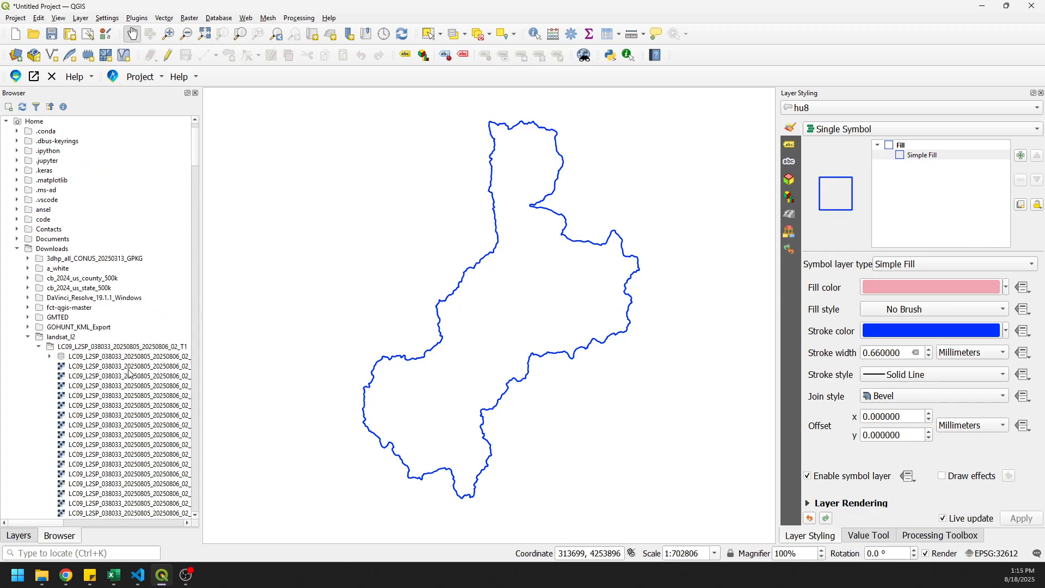
{"action": "scroll", "coordinate": [131, 375], "scroll_direction": "down", "scroll_amount": 2}
{"action": "left_click_drag", "start_coordinate": [204, 370], "coordinate": [246, 370]}
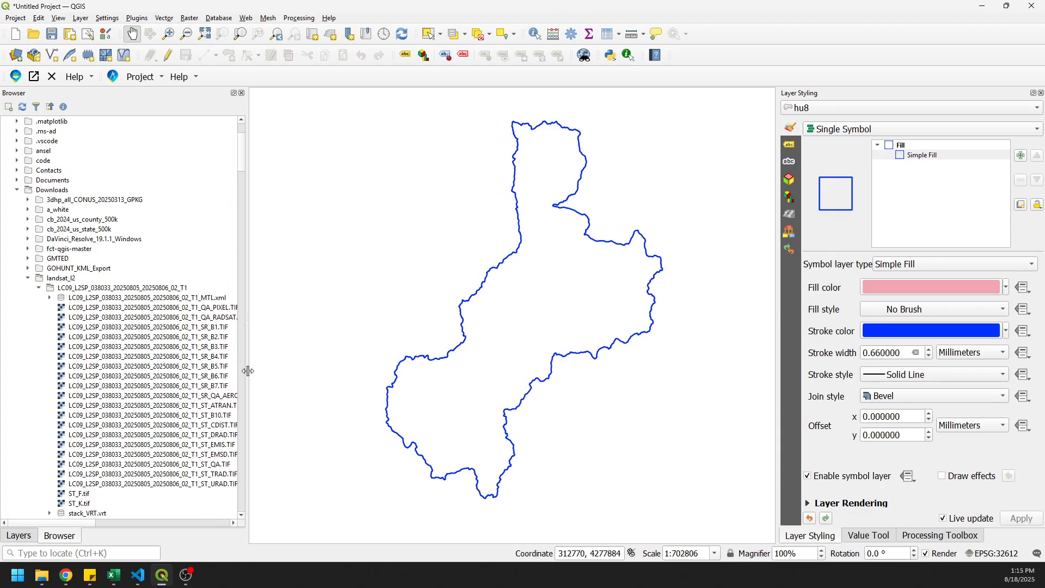
{"action": "left_click", "coordinate": [210, 328]}
{"action": "left_click", "coordinate": [213, 386], "text": "shift"}
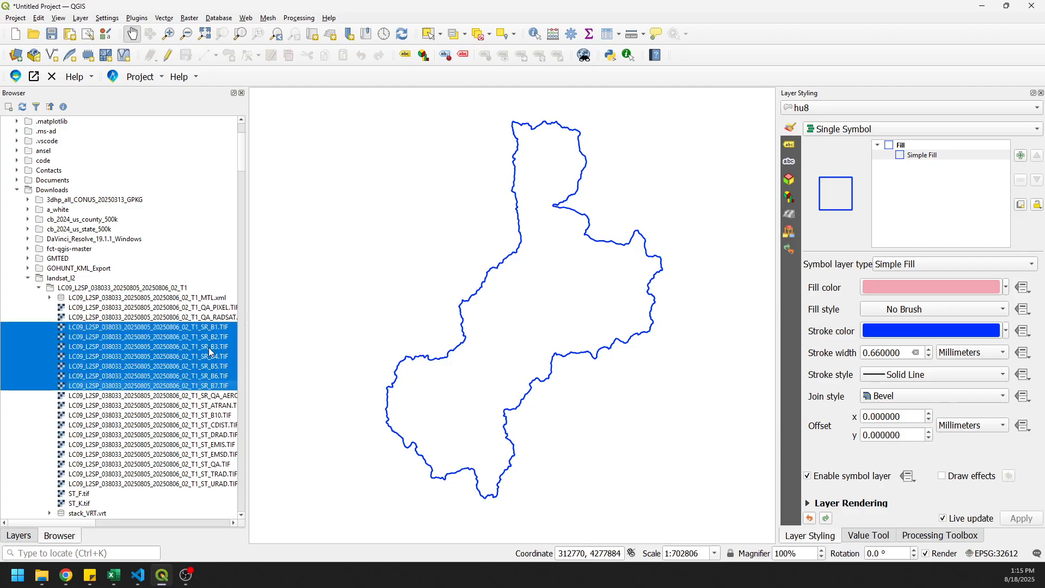
{"action": "left_click_drag", "start_coordinate": [120, 333], "coordinate": [486, 326]}
{"action": "left_click", "coordinate": [21, 535]}
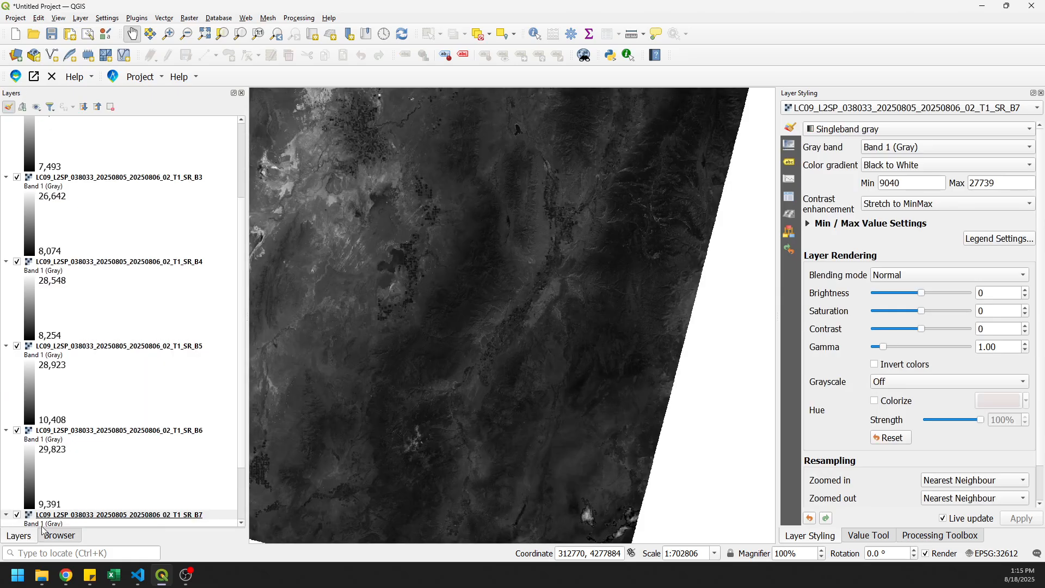
{"action": "scroll", "coordinate": [163, 338], "scroll_direction": "up", "scroll_amount": 1}
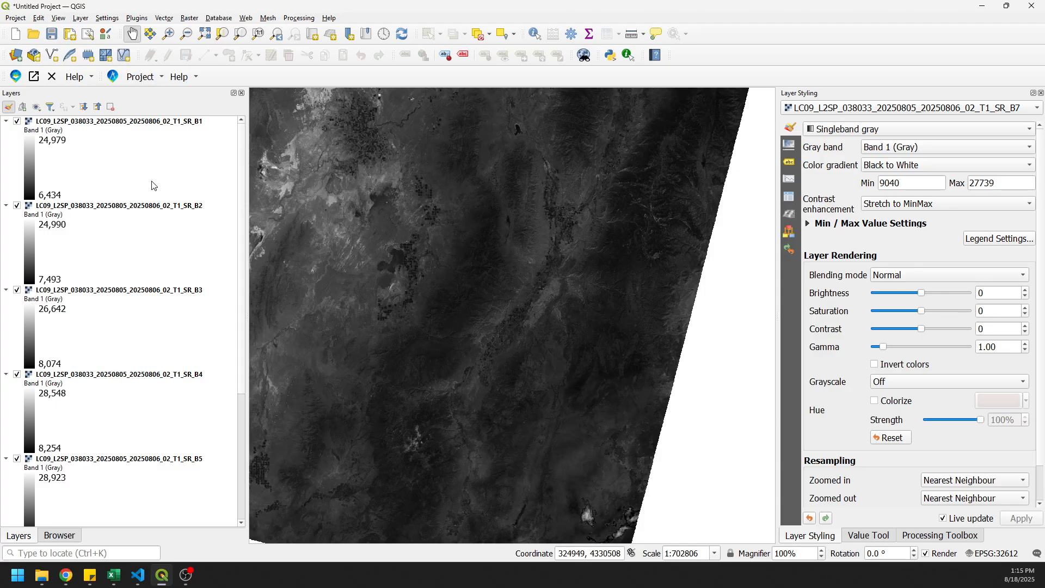
- Start Build Virtual Raster and choose all seven SR_B1 to SR_B7 band rasters as input layers
{"action": "left_click", "coordinate": [189, 18]}
{"action": "mouse_move", "coordinate": [220, 70]}
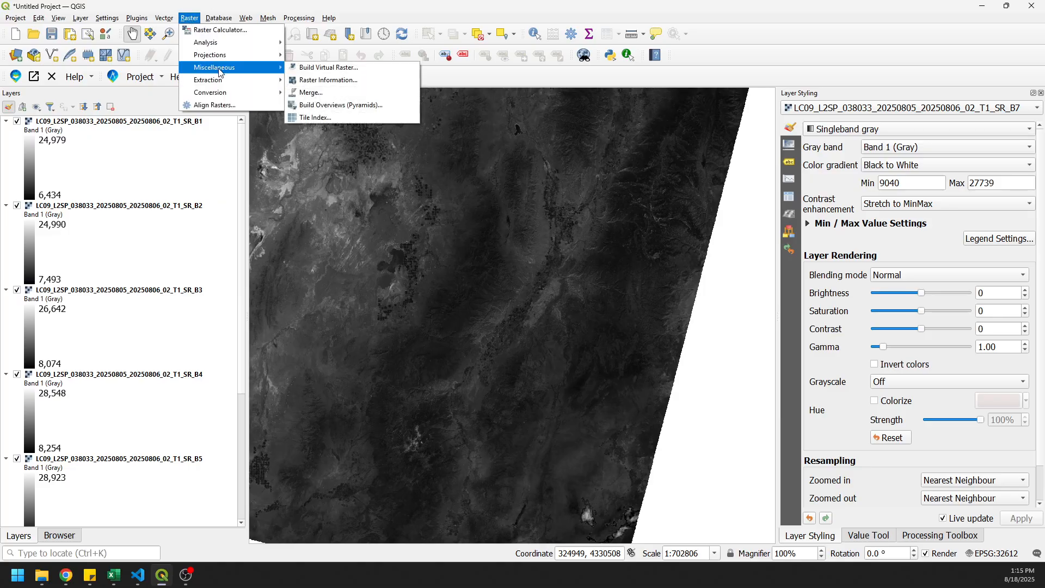
{"action": "left_click", "coordinate": [328, 67]}
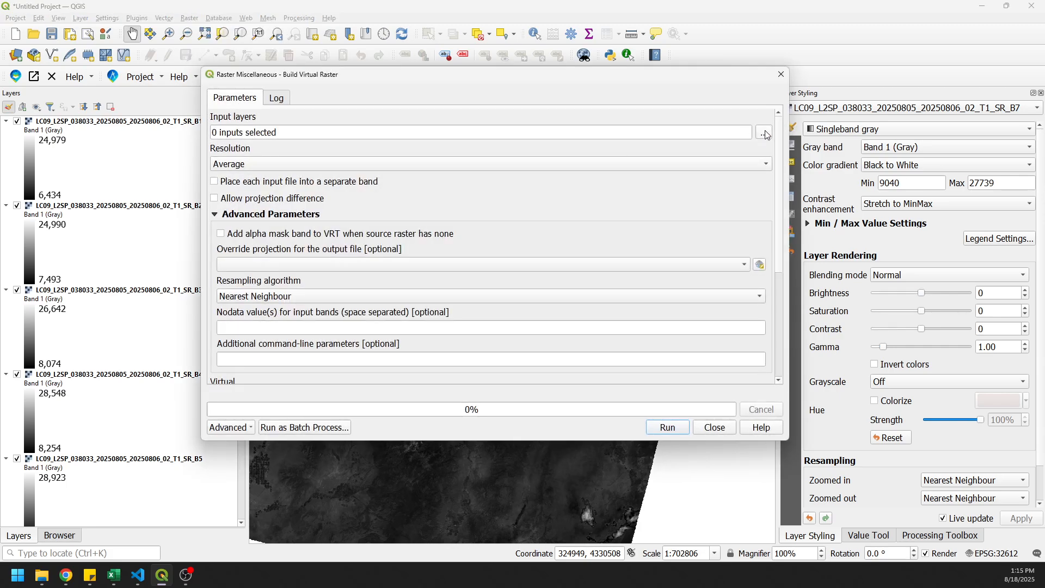
{"action": "left_click", "coordinate": [764, 133]}
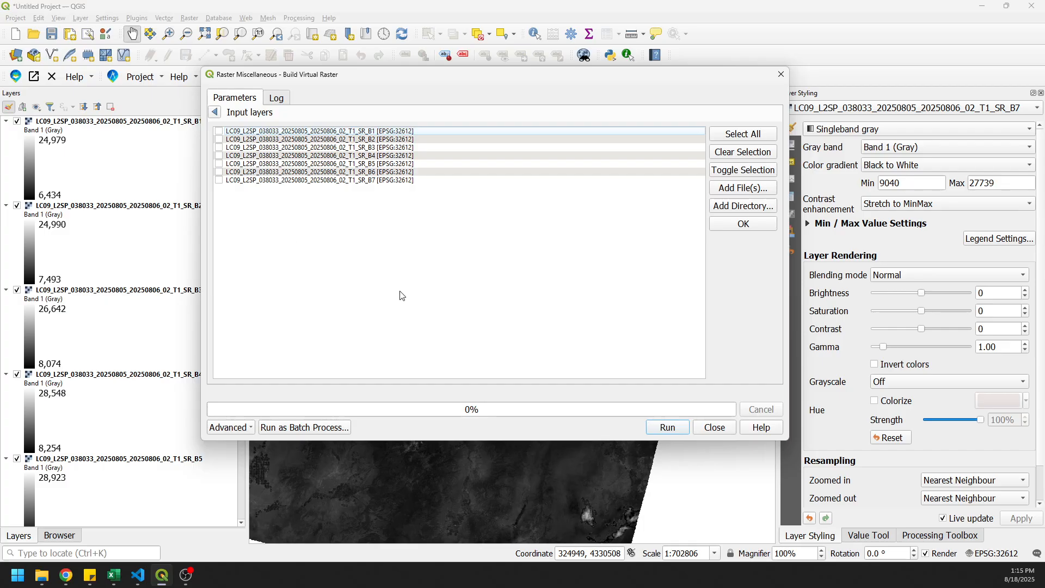
{"action": "left_click", "coordinate": [726, 136]}
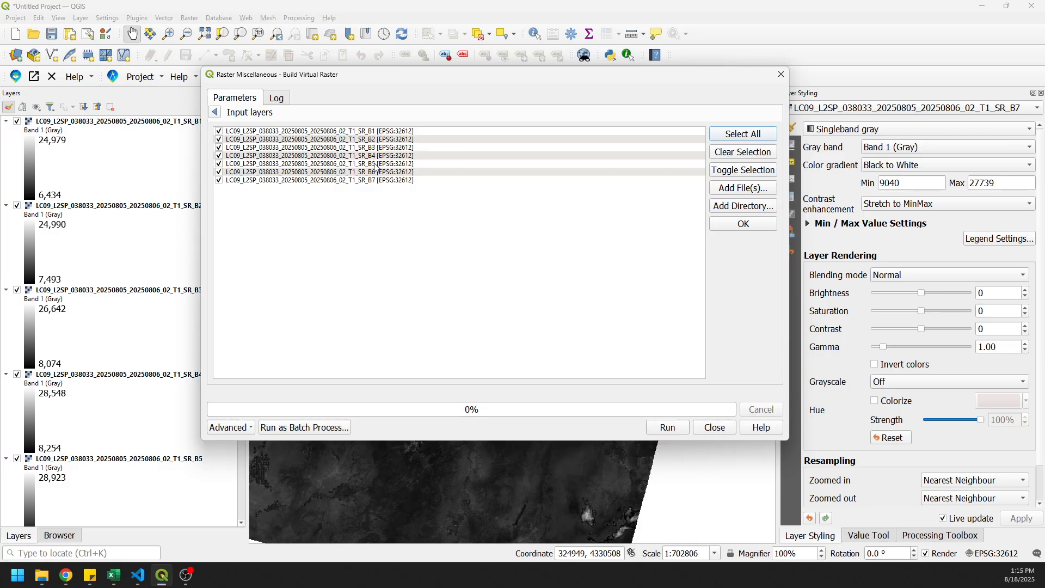
{"action": "left_click", "coordinate": [743, 224]}
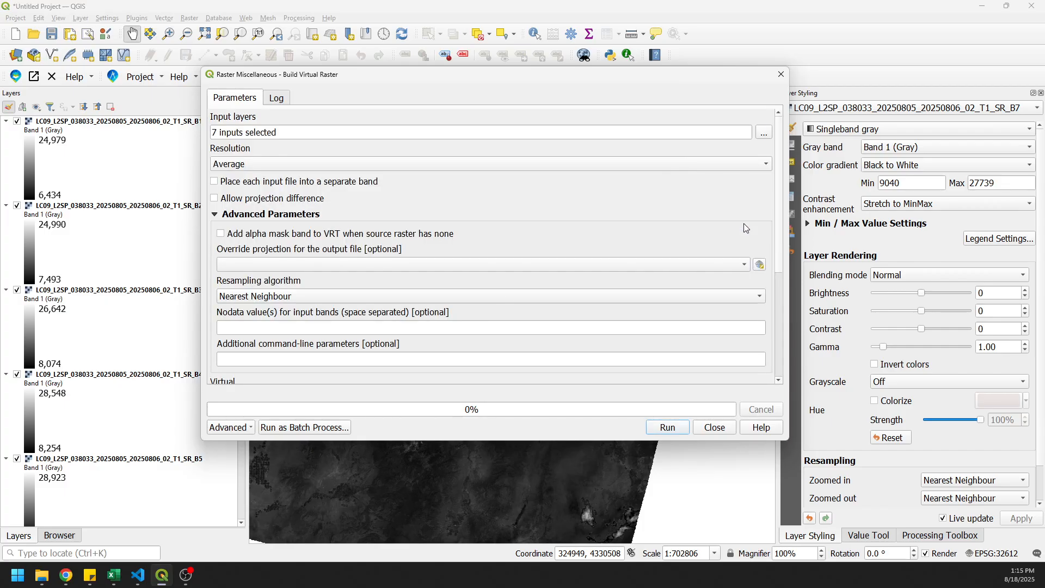
- Build the virtual raster as a temporary file with each input file placed into a separate band
{"action": "left_click", "coordinate": [241, 183]}
{"action": "left_click_drag", "start_coordinate": [781, 251], "coordinate": [785, 333]}
{"action": "left_click", "coordinate": [764, 256]}
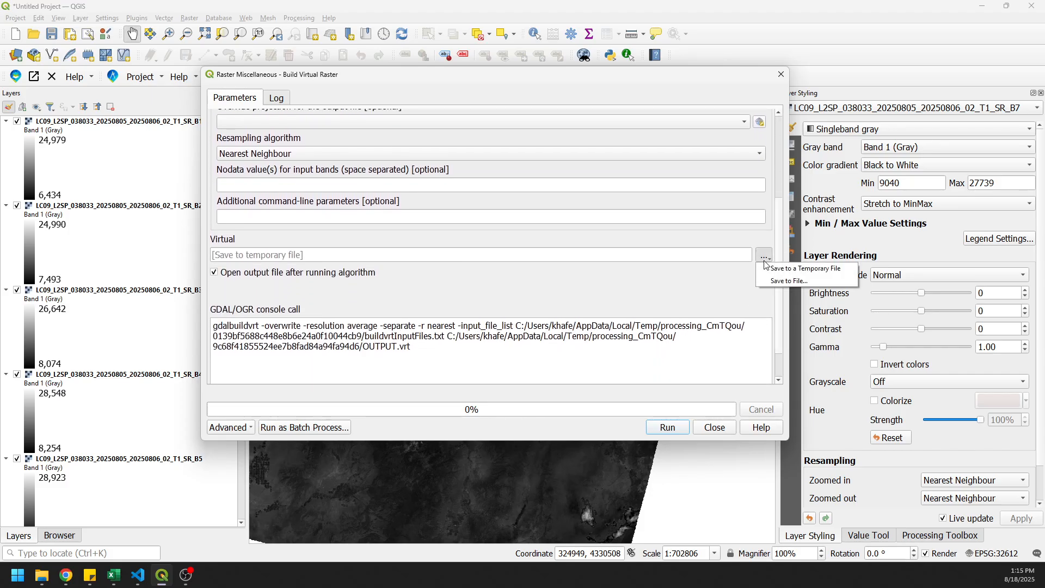
{"action": "left_click", "coordinate": [764, 260]}
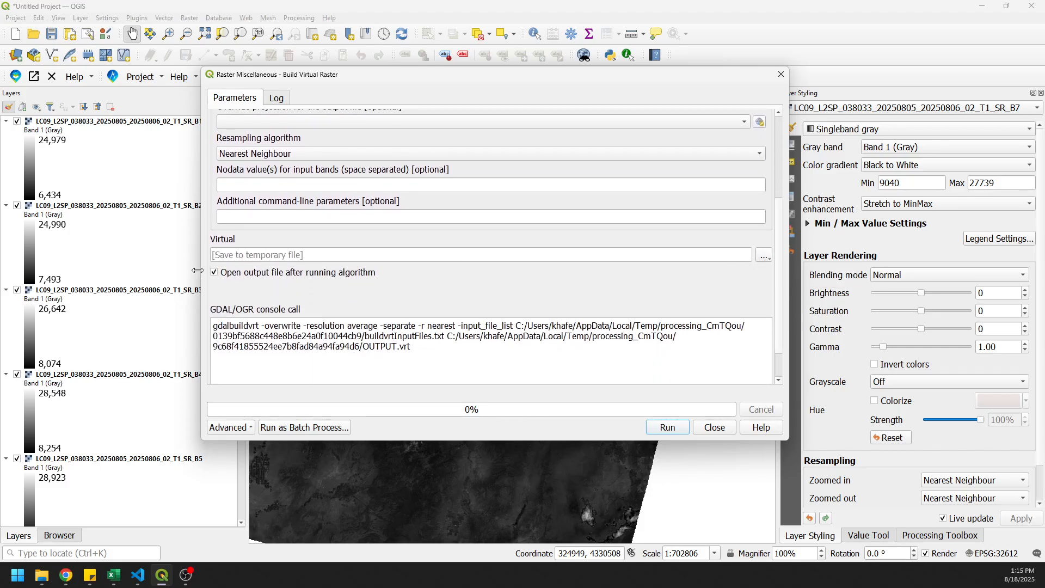
{"action": "left_click", "coordinate": [671, 430]}
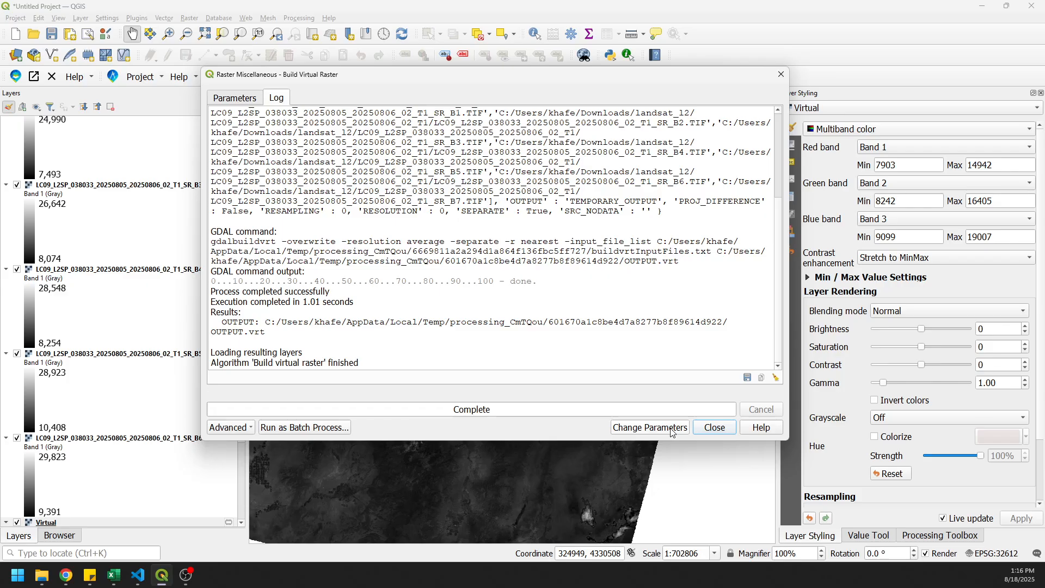
{"action": "left_click", "coordinate": [707, 431]}
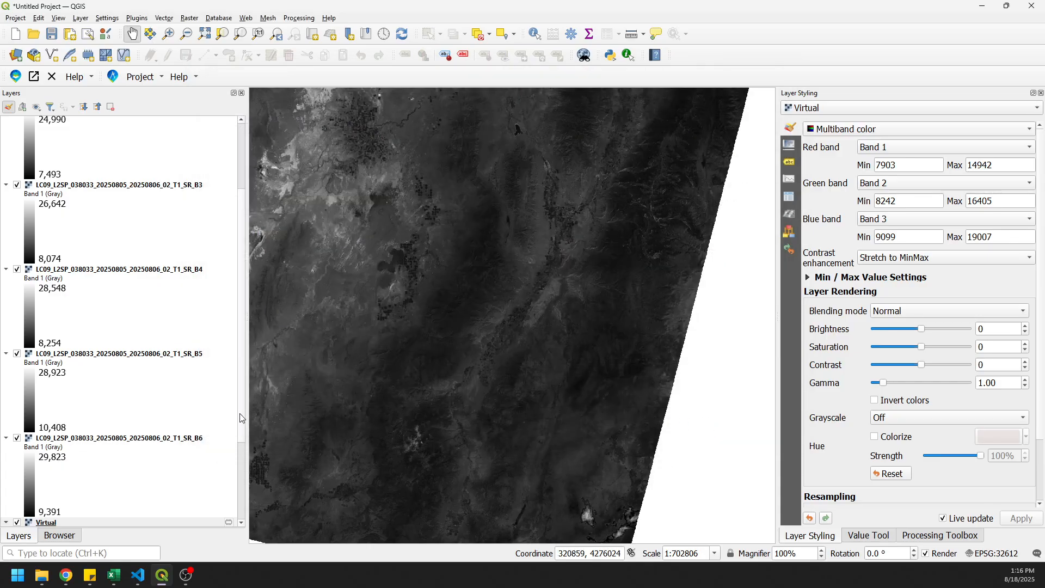
- Remove the six single-band Landsat layers SR_B1 to SR_B6 from the project
{"action": "left_click_drag", "start_coordinate": [240, 414], "coordinate": [235, 478]}
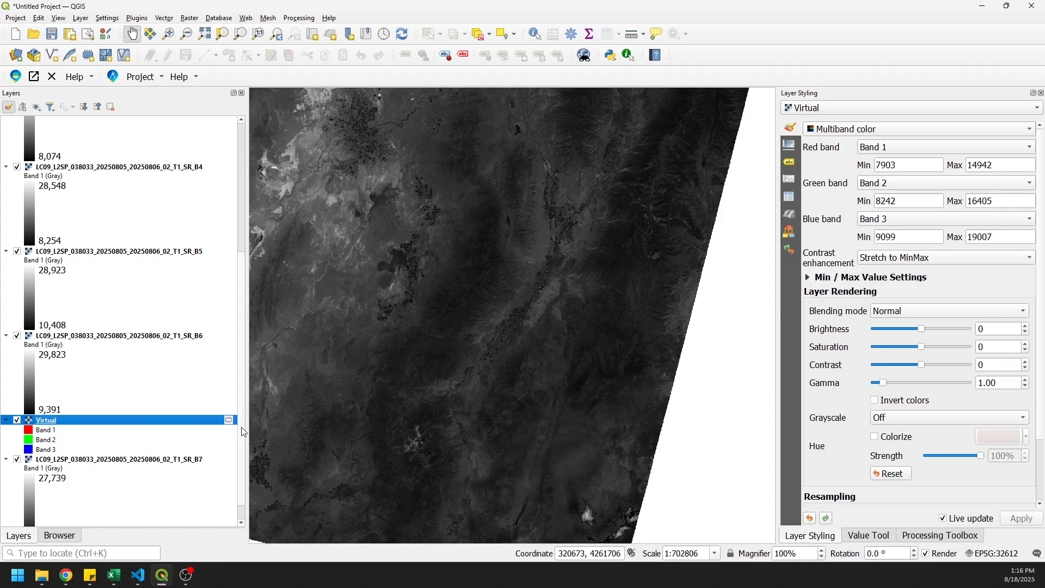
{"action": "left_click_drag", "start_coordinate": [242, 427], "coordinate": [243, 246]}
{"action": "left_click", "coordinate": [141, 122]}
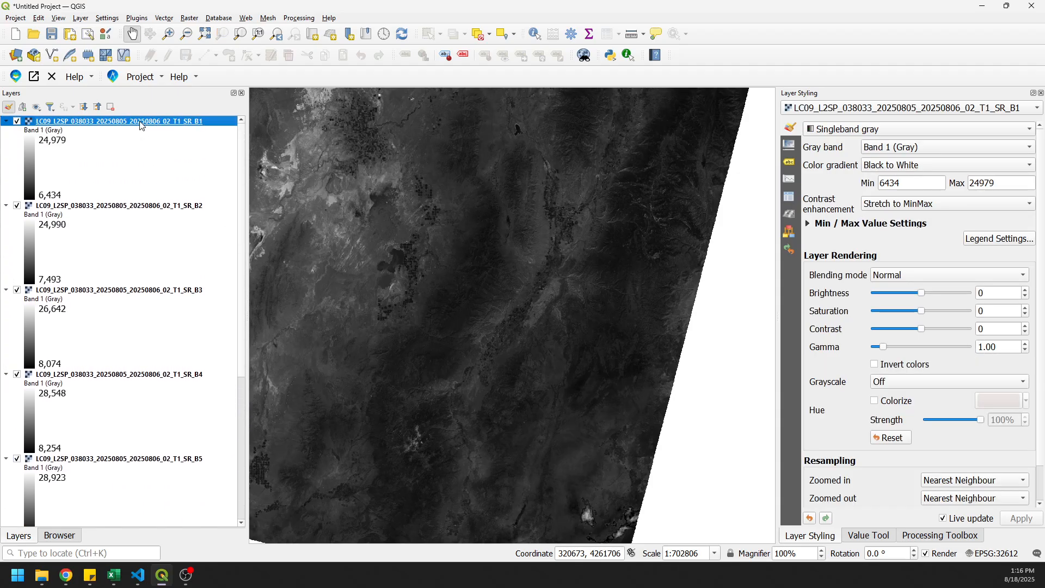
{"action": "scroll", "coordinate": [132, 180], "scroll_direction": "down", "scroll_amount": 5}
{"action": "left_click", "coordinate": [123, 316], "text": "shift"}
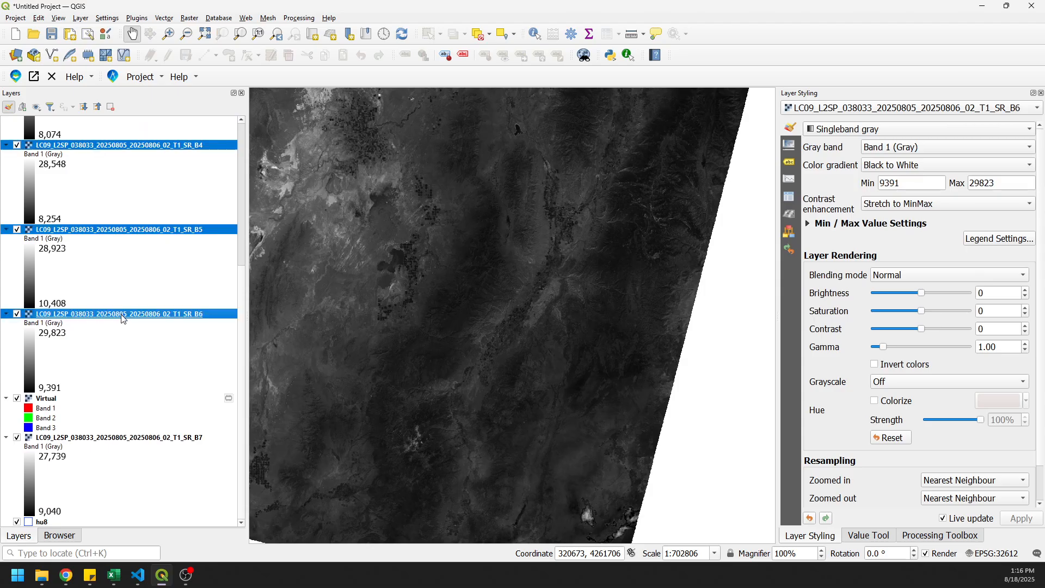
{"action": "right_click", "coordinate": [123, 318]}
{"action": "left_click", "coordinate": [160, 386]}
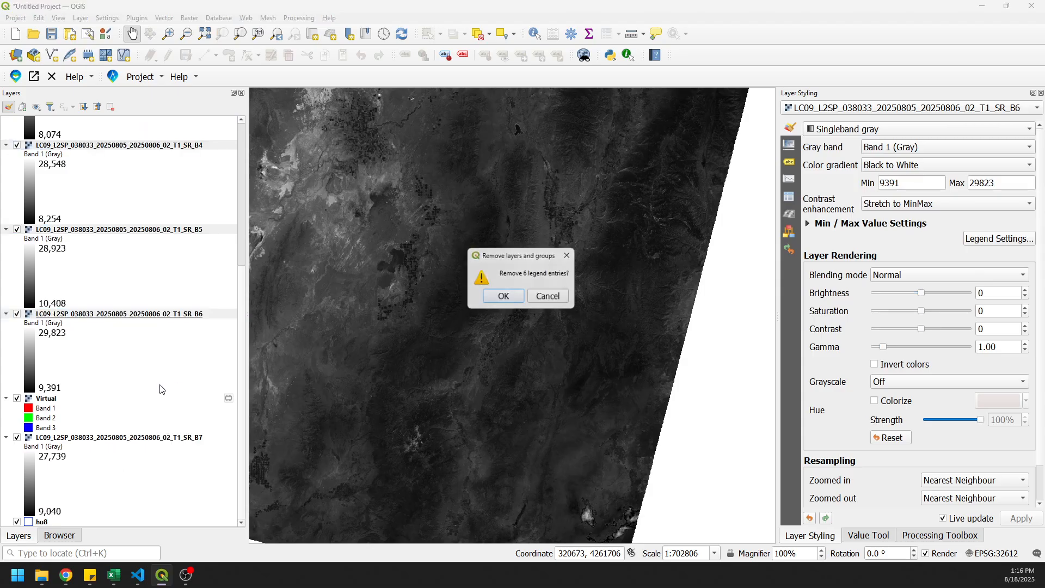
{"action": "left_click", "coordinate": [496, 299]}
- Remove the remaining SR_B7 layer and move the hu8 boundary layer above the Virtual raster
{"action": "right_click", "coordinate": [100, 162]}
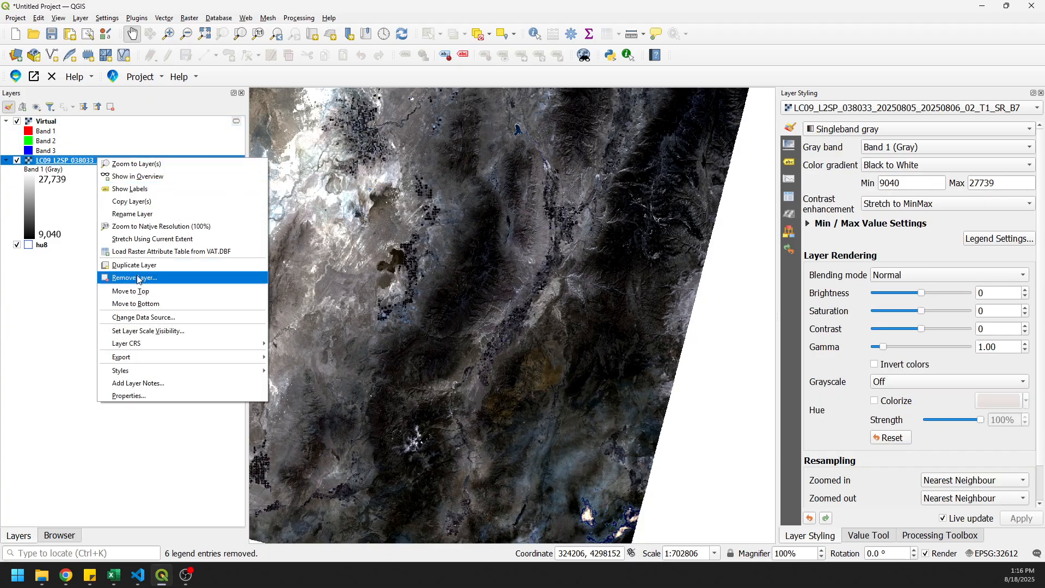
{"action": "left_click", "coordinate": [138, 279]}
{"action": "left_click", "coordinate": [498, 298]}
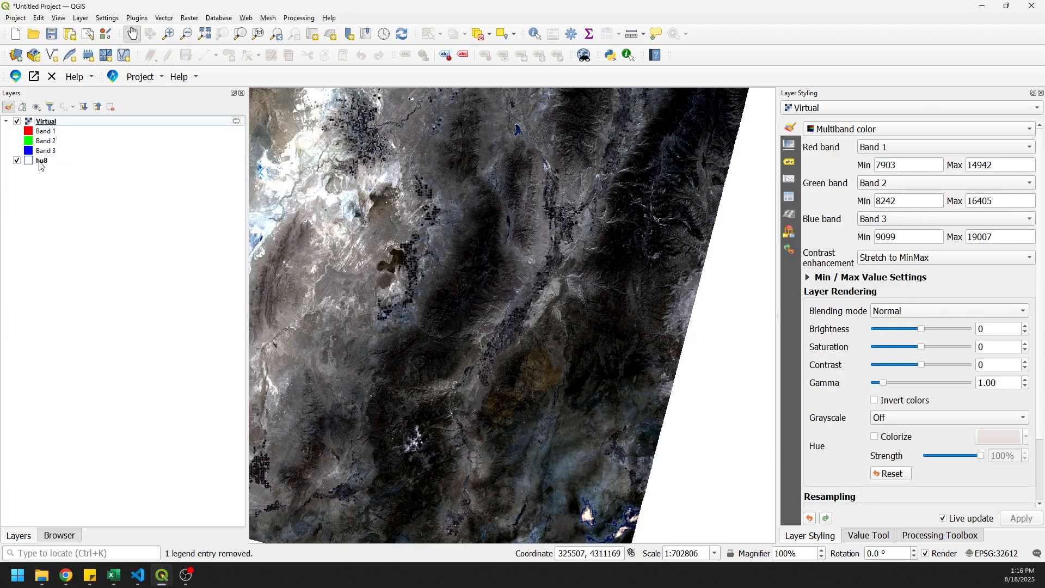
{"action": "mouse_move", "coordinate": [39, 160]}
{"action": "left_mouse_down"}
{"action": "mouse_move", "coordinate": [92, 129]}
{"action": "mouse_move", "coordinate": [85, 123]}
{"action": "left_mouse_up"}
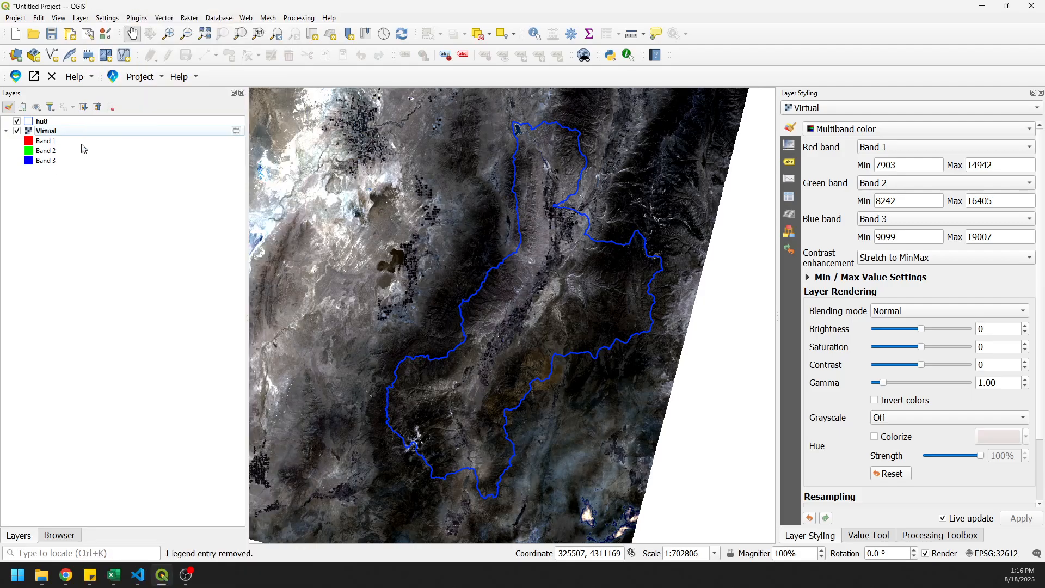
- Style the Virtual raster in natural colour with Band 4 as red, Band 3 as green and Band 2 as blue
{"action": "left_click", "coordinate": [44, 133]}
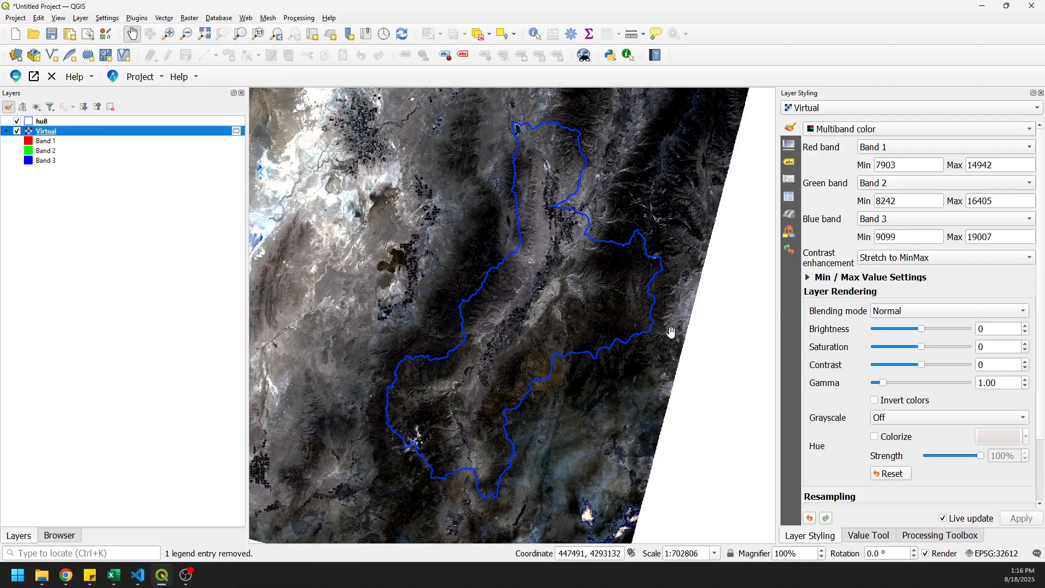
{"action": "left_click", "coordinate": [943, 150]}
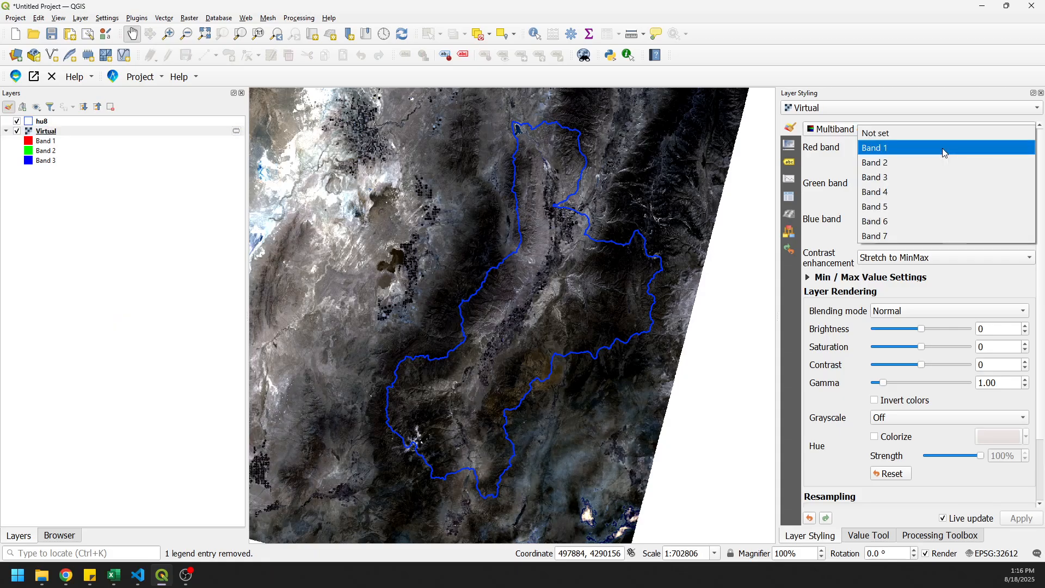
{"action": "left_click", "coordinate": [892, 192]}
{"action": "left_click", "coordinate": [892, 187]}
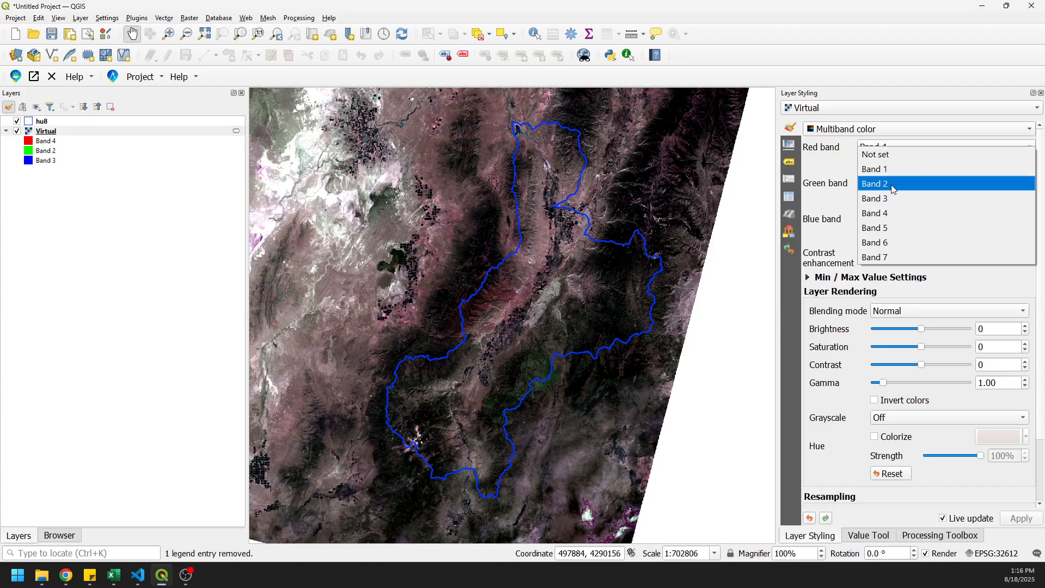
{"action": "left_click", "coordinate": [891, 198]}
{"action": "left_click", "coordinate": [888, 220]}
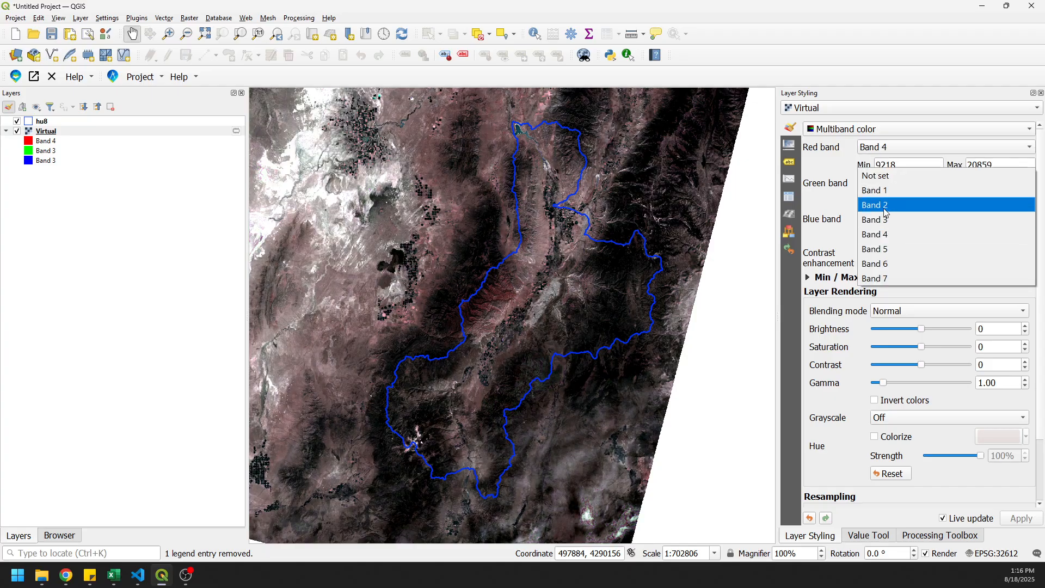
{"action": "left_click", "coordinate": [884, 209]}
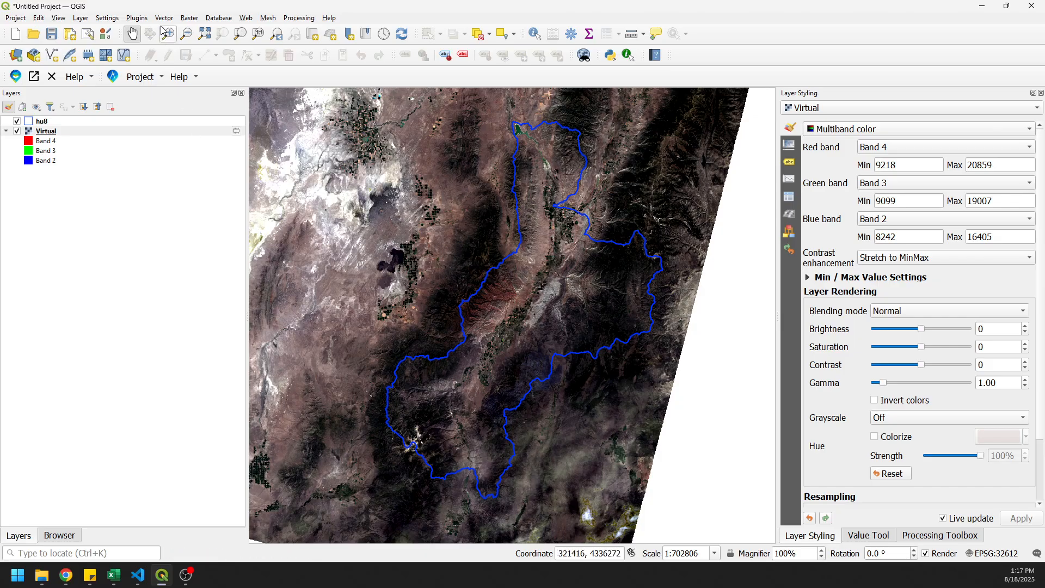
- Set up Clip Raster by Mask Layer with Virtual as the input layer and hu8 as the mask layer
{"action": "left_click", "coordinate": [194, 22]}
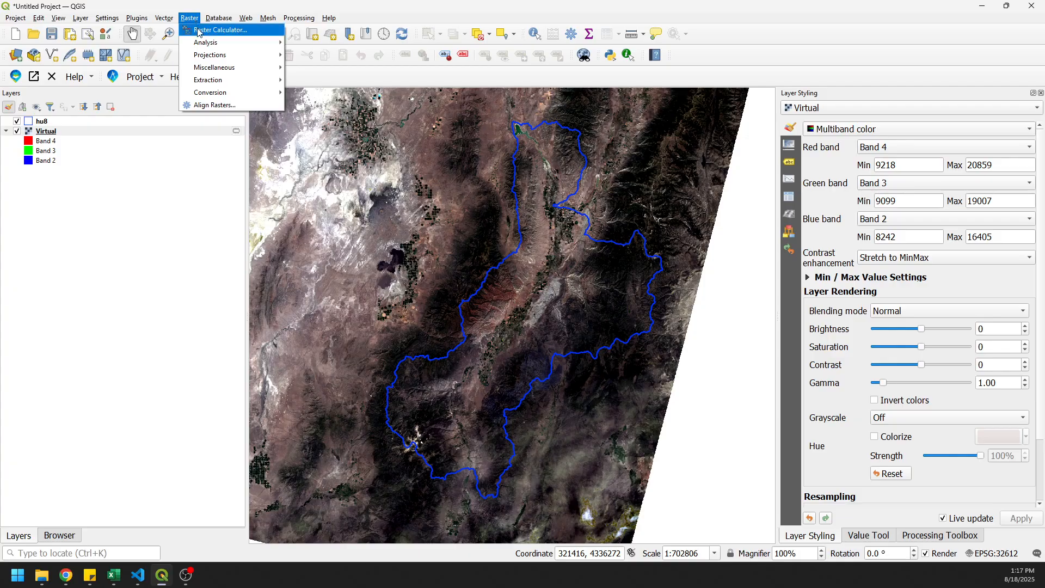
{"action": "mouse_move", "coordinate": [220, 81]}
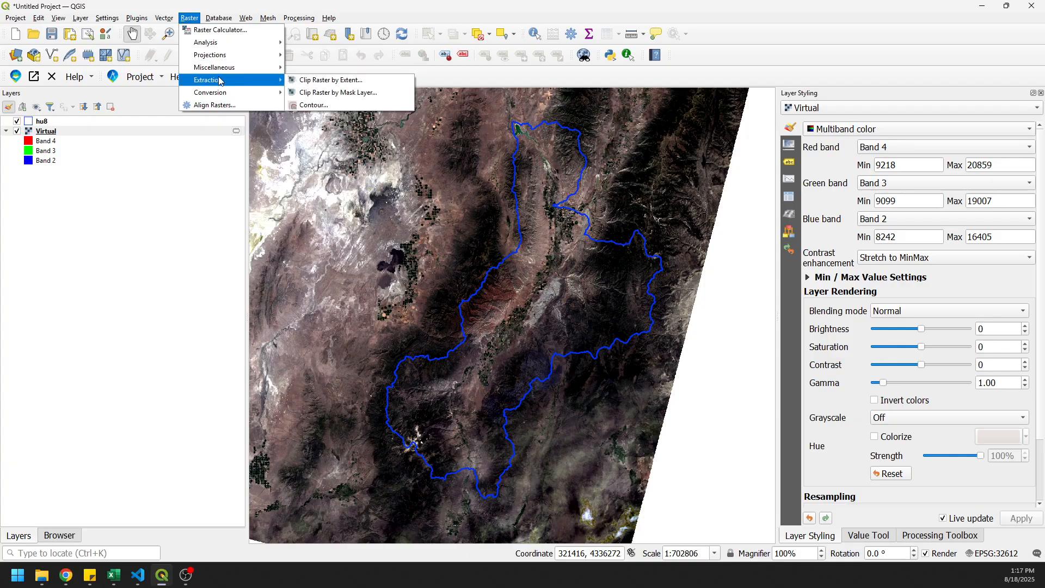
{"action": "left_click", "coordinate": [343, 93]}
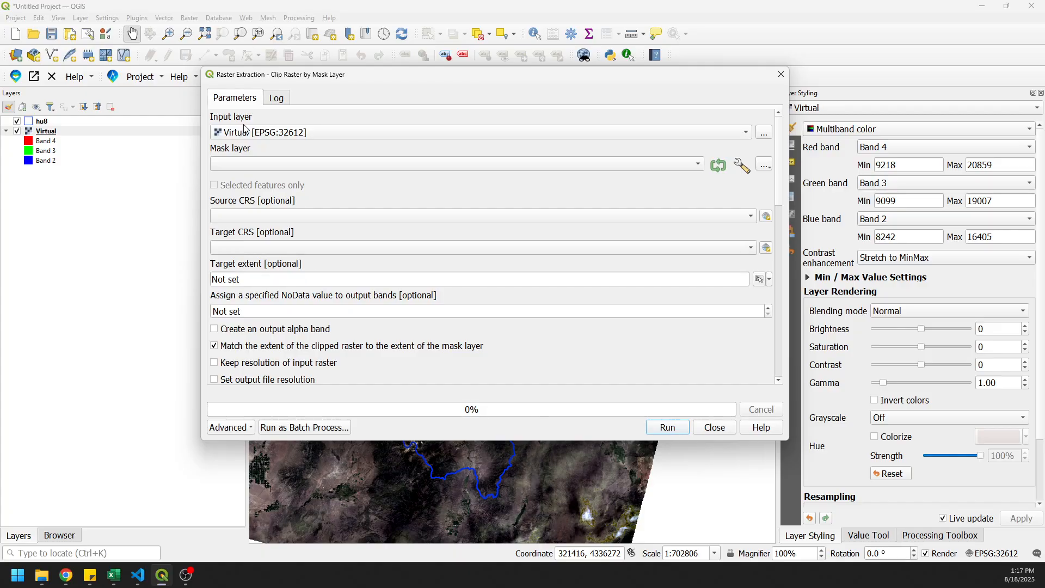
{"action": "left_click", "coordinate": [689, 173]}
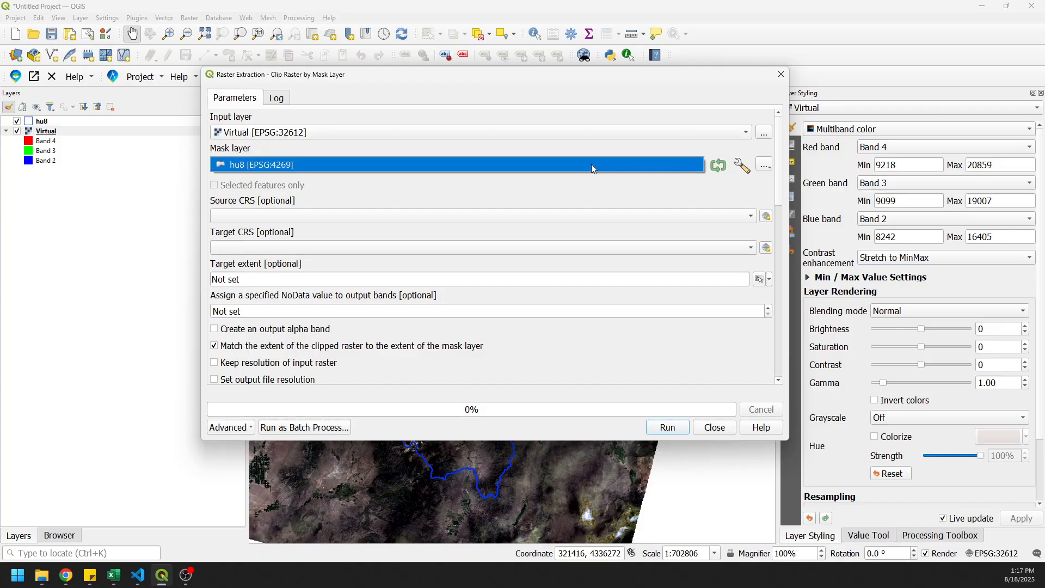
{"action": "left_click", "coordinate": [252, 168]}
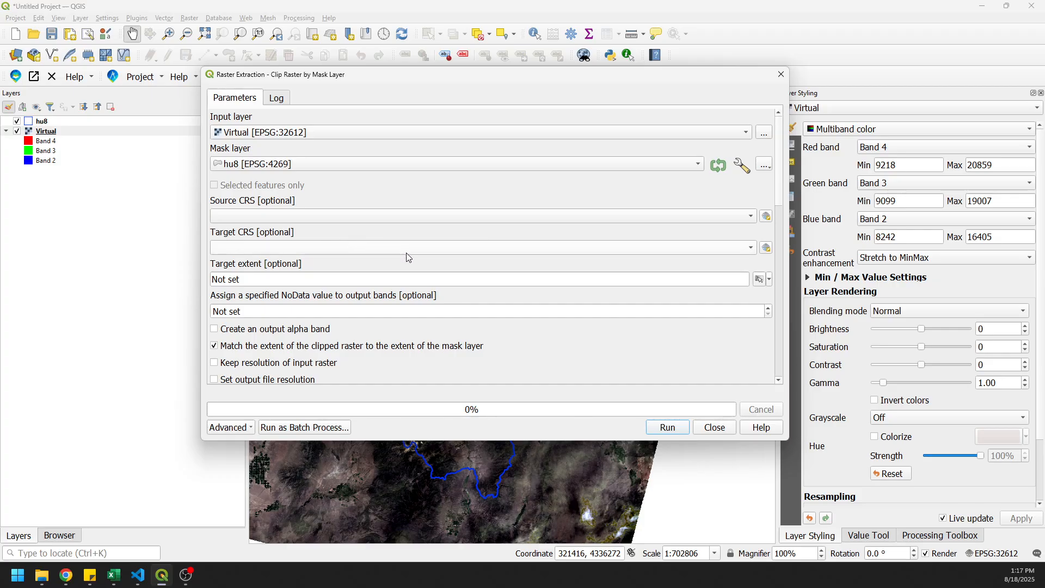
{"action": "left_click", "coordinate": [572, 306]}
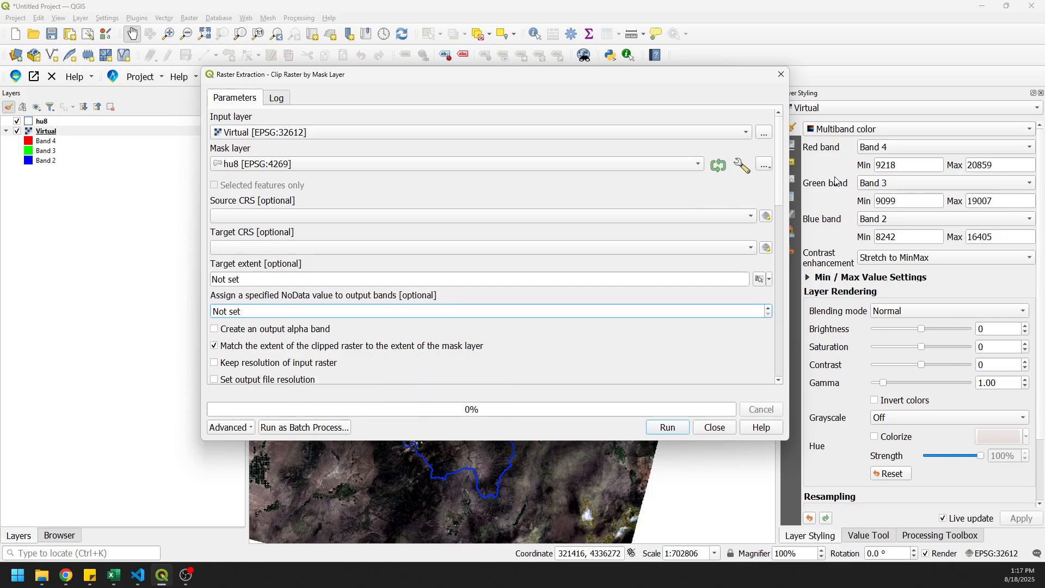
- Set the clipped output to a temporary file and run the clip with the remaining options at their defaults
{"action": "scroll", "coordinate": [780, 194], "scroll_direction": "down", "scroll_amount": 3}
{"action": "left_click_drag", "start_coordinate": [780, 194], "coordinate": [782, 335]}
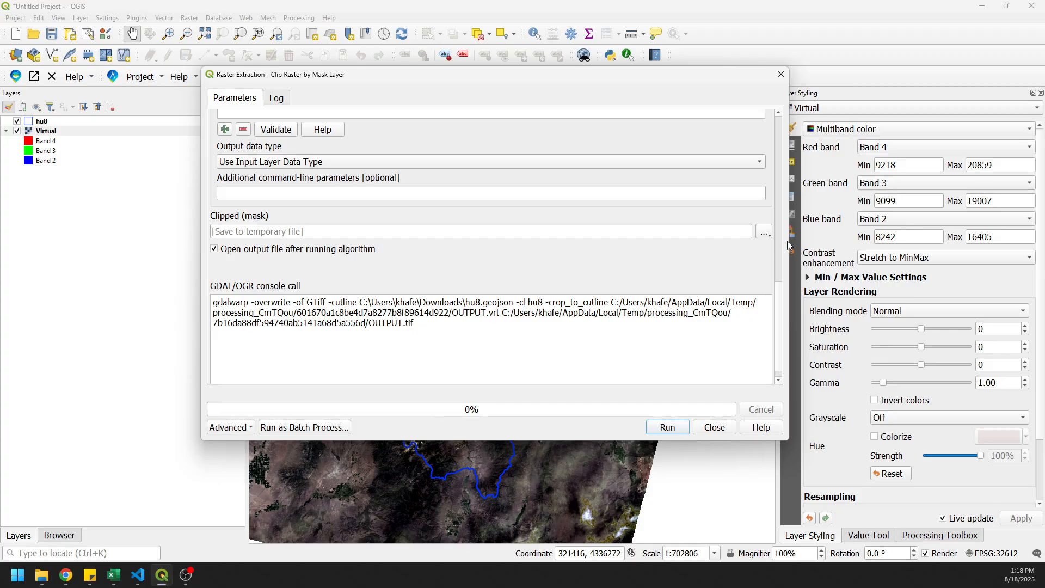
{"action": "left_click", "coordinate": [765, 234]}
{"action": "left_click", "coordinate": [669, 262]}
{"action": "left_click", "coordinate": [668, 429]}
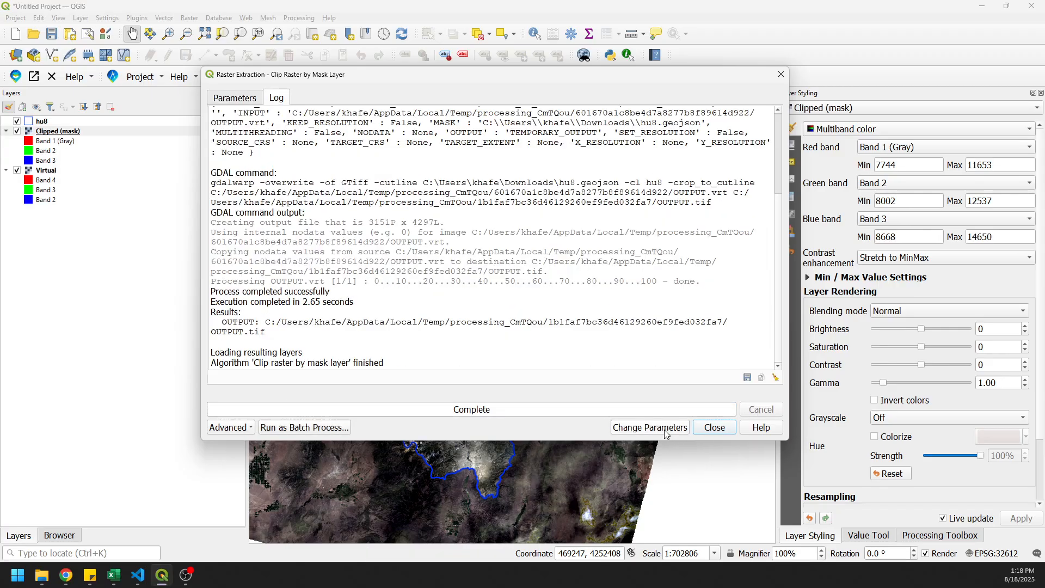
{"action": "left_click", "coordinate": [714, 429]}
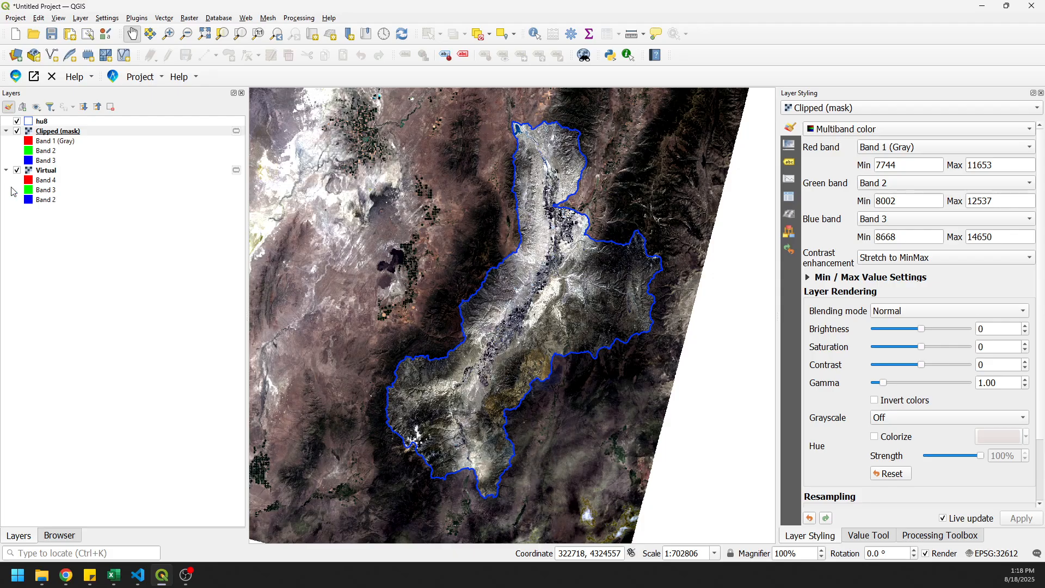
- Hide the Virtual raster and style the Clipped (mask) layer with Band 4 as red, Band 3 as green and Band 2 as blue
{"action": "left_click", "coordinate": [17, 171]}
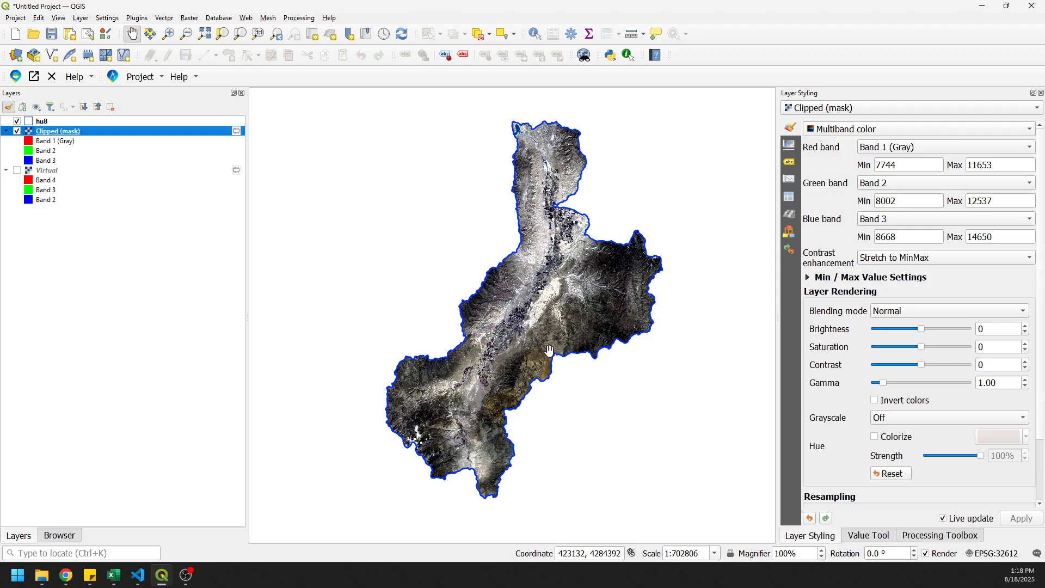
{"action": "left_click", "coordinate": [928, 148]}
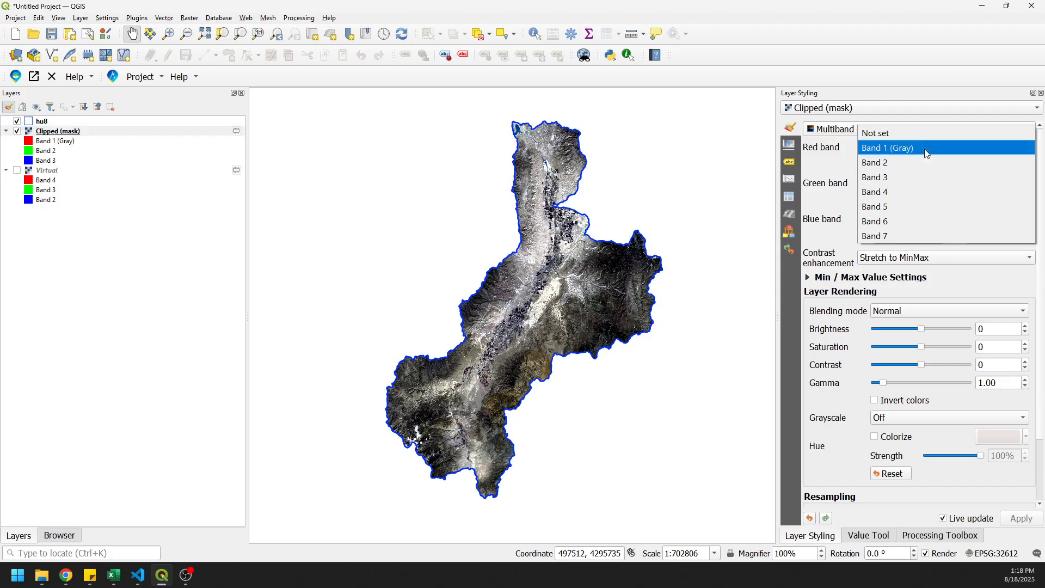
{"action": "left_click", "coordinate": [901, 192]}
{"action": "left_click", "coordinate": [897, 185]}
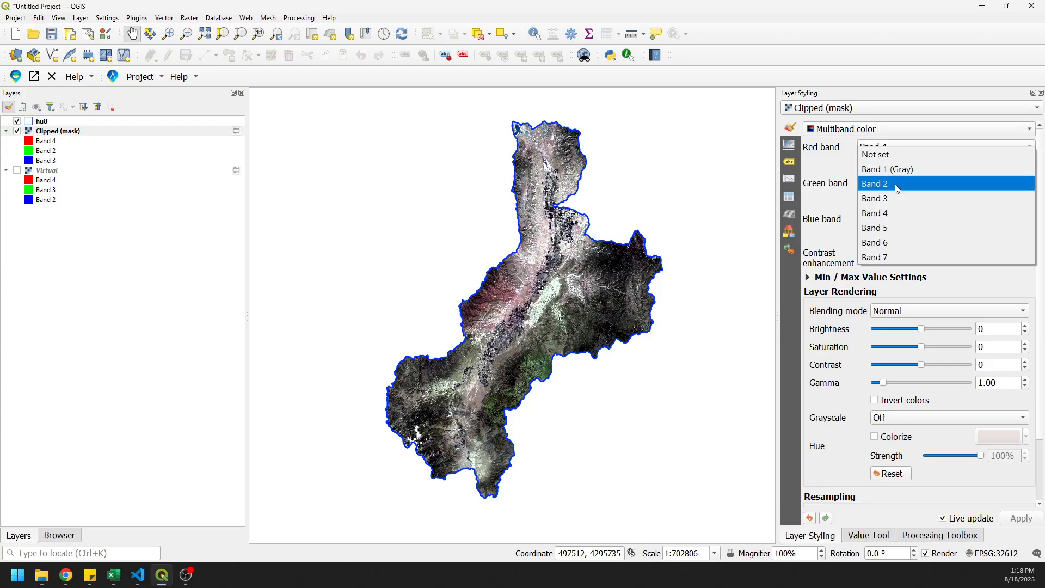
{"action": "left_click", "coordinate": [898, 199]}
{"action": "left_click", "coordinate": [897, 219]}
{"action": "left_click", "coordinate": [878, 204]}
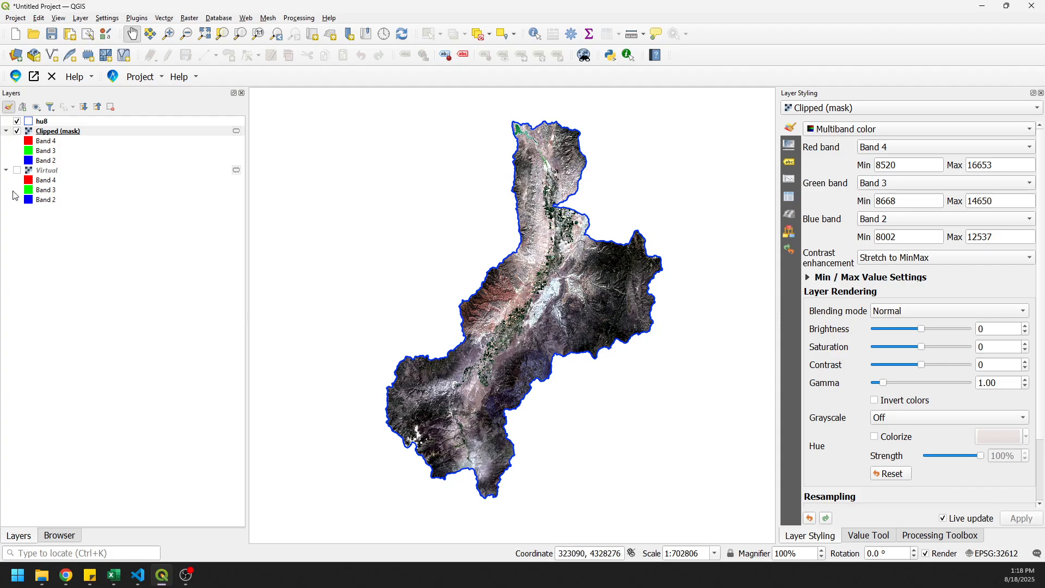
- Compare the clipped raster with the Virtual raster, and examine the Clipped (mask) layer's band information and coordinate reference system
{"action": "left_click", "coordinate": [17, 170]}
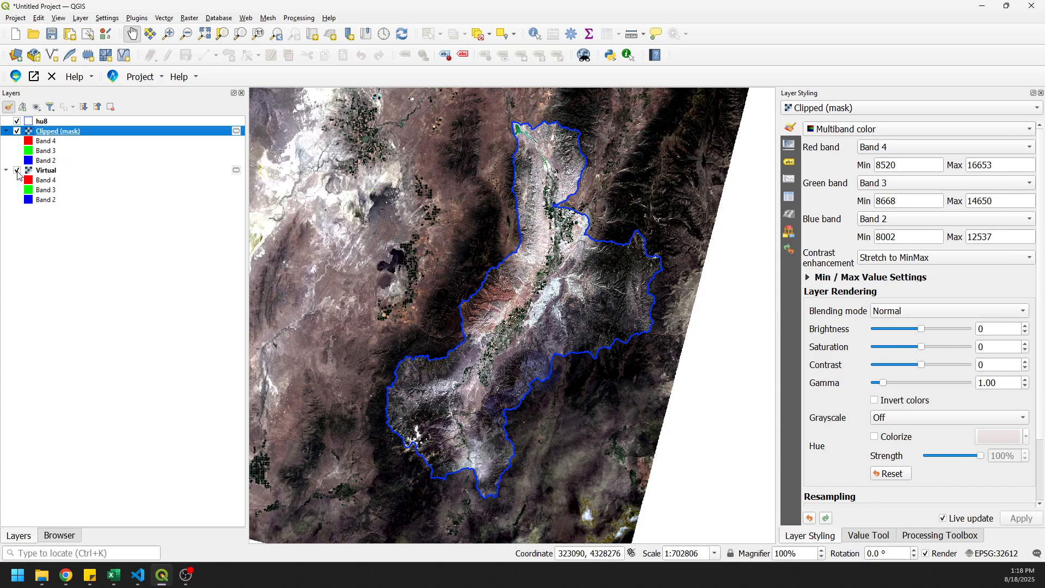
{"action": "left_click", "coordinate": [17, 170]}
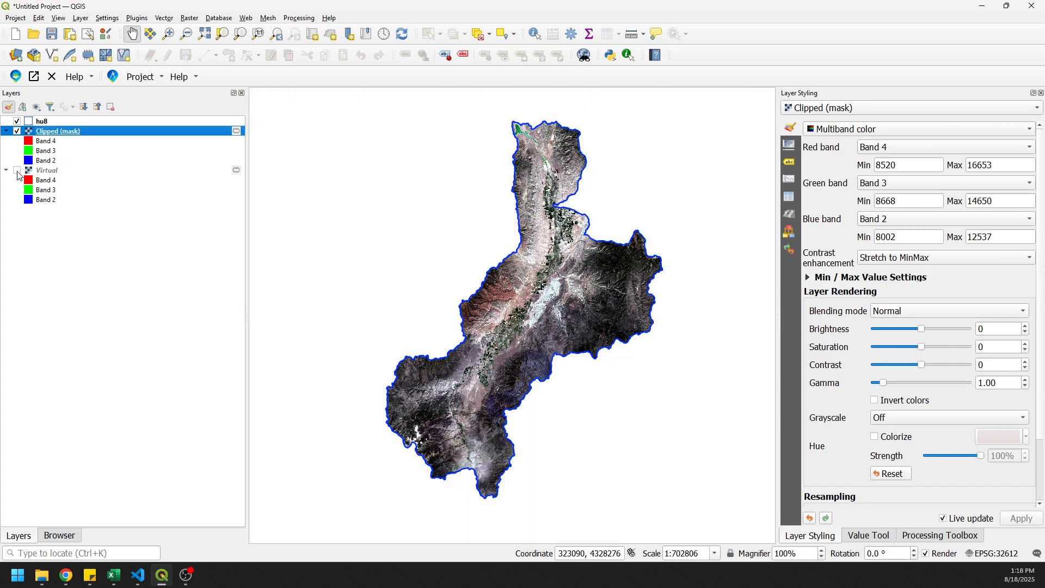
{"action": "double_click", "coordinate": [72, 131]}
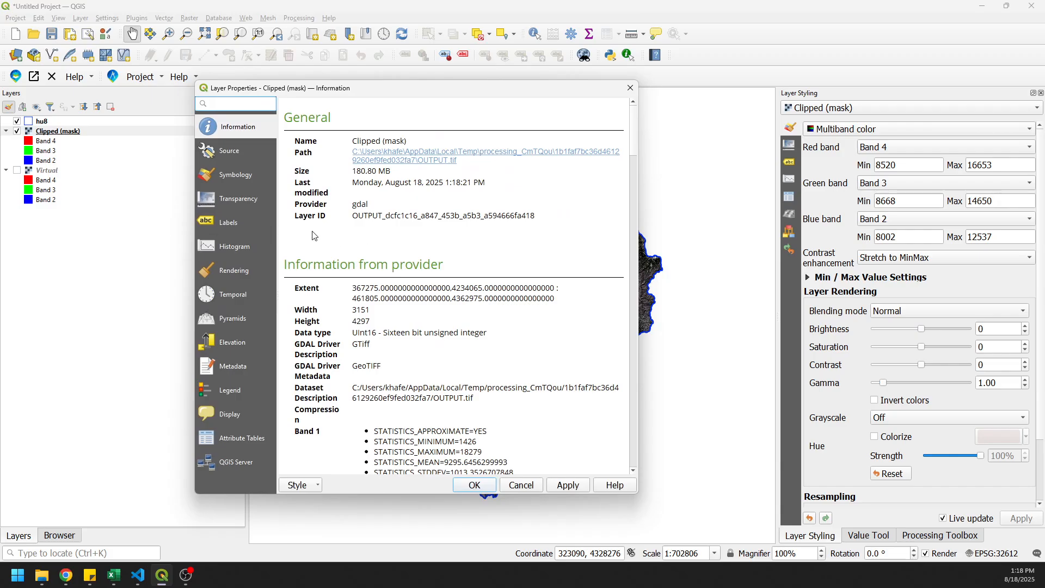
{"action": "scroll", "coordinate": [411, 230], "scroll_direction": "down", "scroll_amount": 2}
{"action": "scroll", "coordinate": [411, 231], "scroll_direction": "down", "scroll_amount": 20}
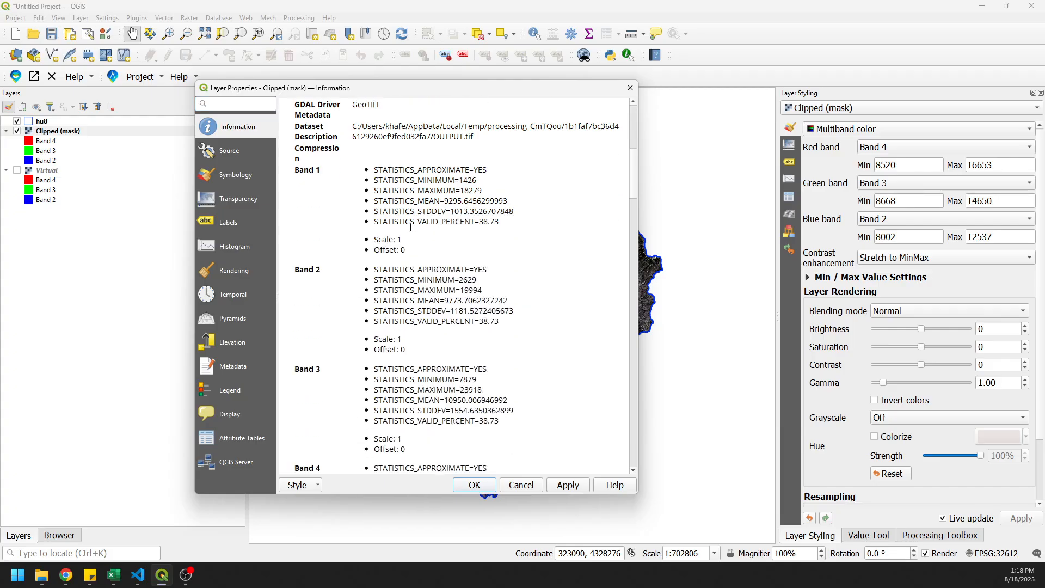
{"action": "scroll", "coordinate": [410, 228], "scroll_direction": "down", "scroll_amount": 3}
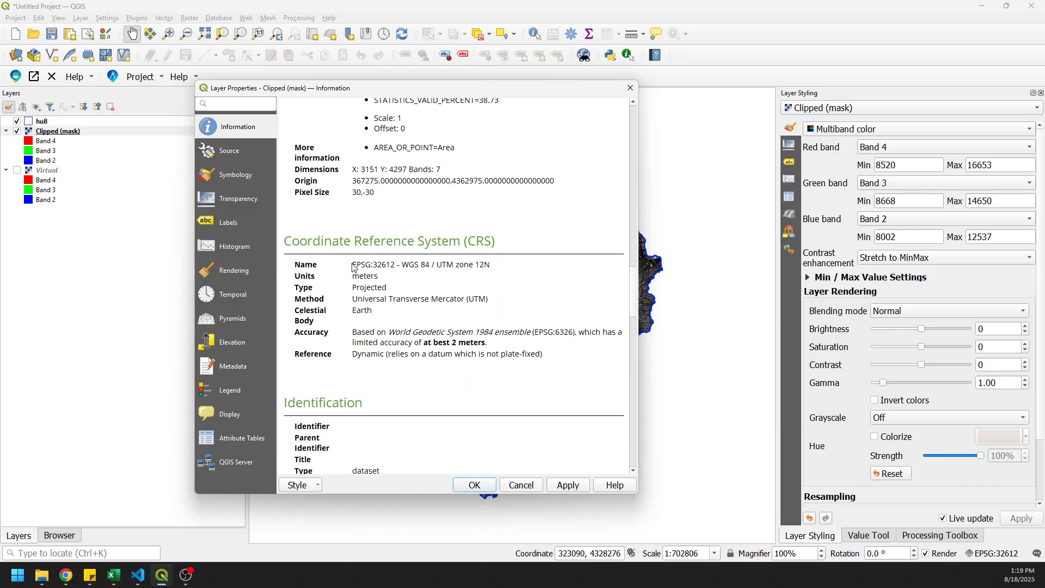
{"action": "left_click_drag", "start_coordinate": [353, 264], "coordinate": [493, 263]}
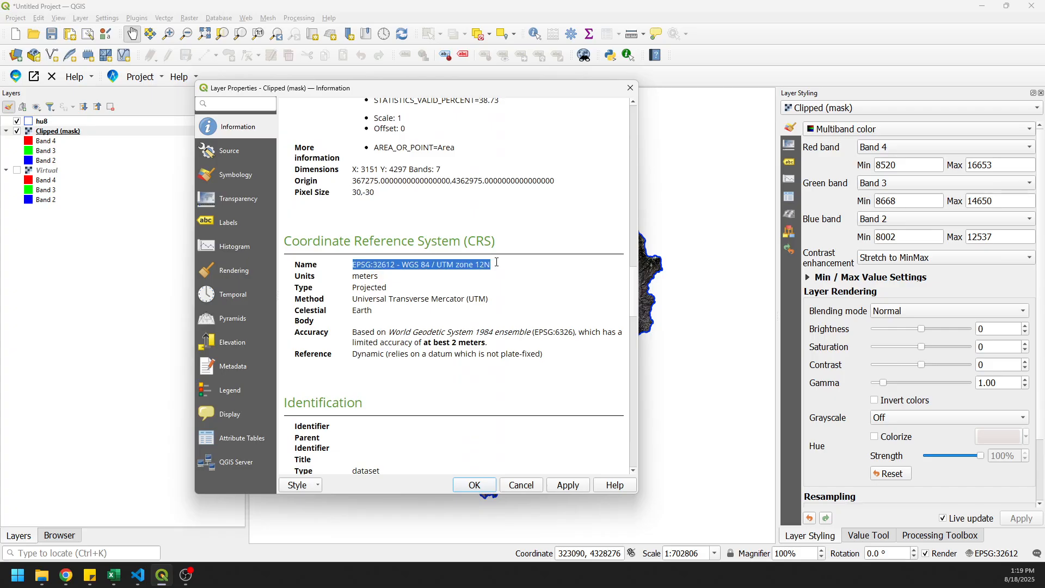
{"action": "left_click", "coordinate": [496, 262]}
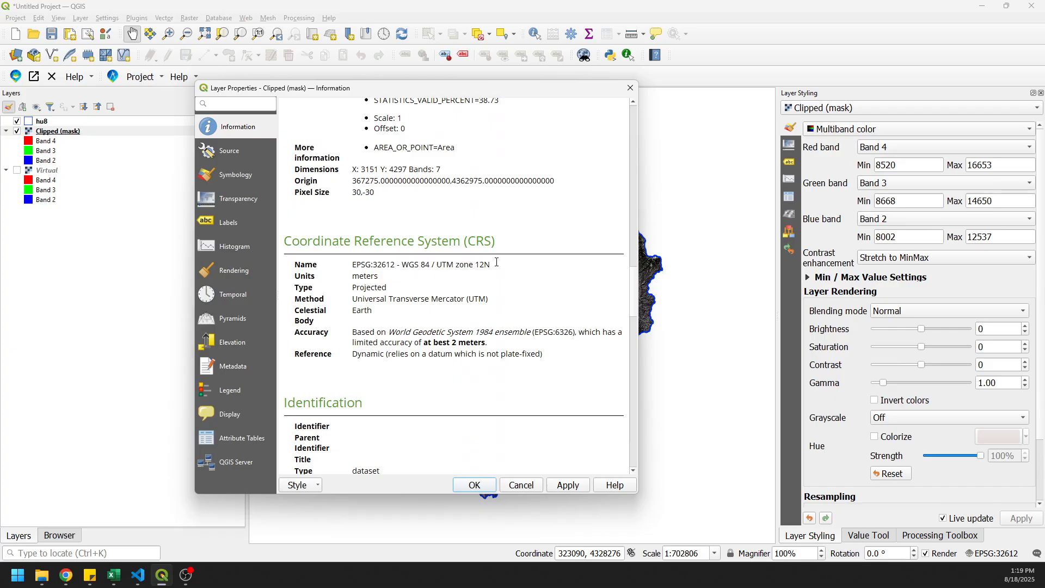
{"action": "left_click", "coordinate": [630, 87]}
{"action": "left_click_drag", "start_coordinate": [441, 294], "coordinate": [546, 294]}
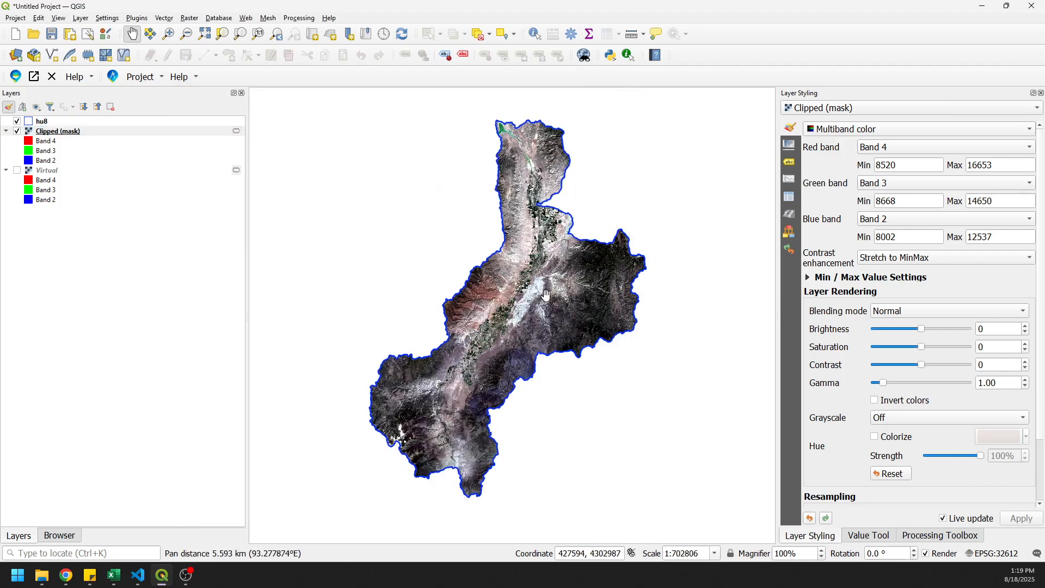